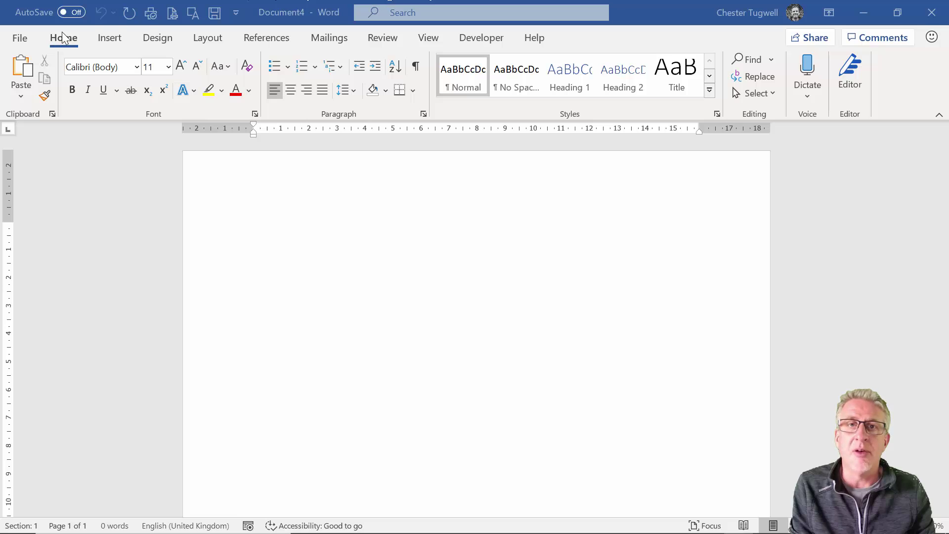
On the Manage Styles Restrict tab, select all styles and mark them restricted
left_click(717, 114)
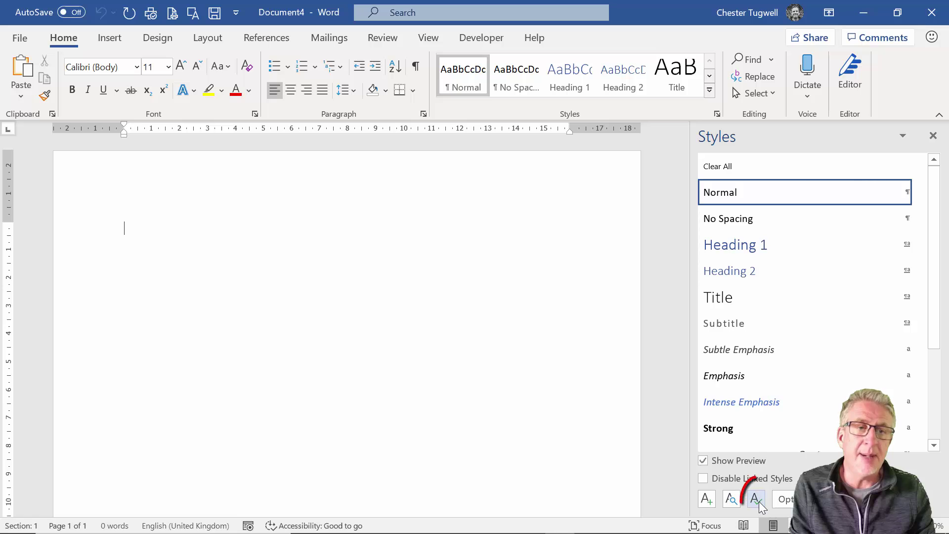
left_click(758, 501)
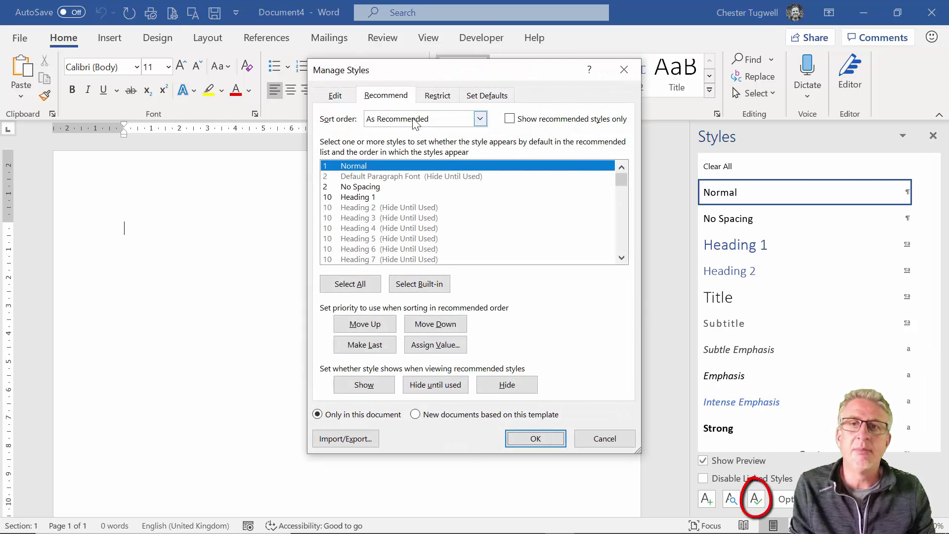
left_click(334, 96)
left_click(384, 97)
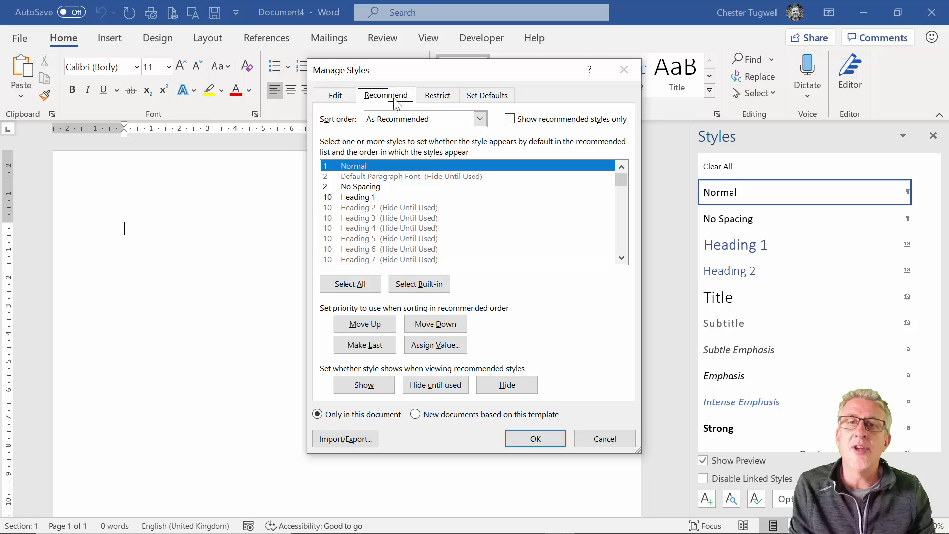
left_click(438, 98)
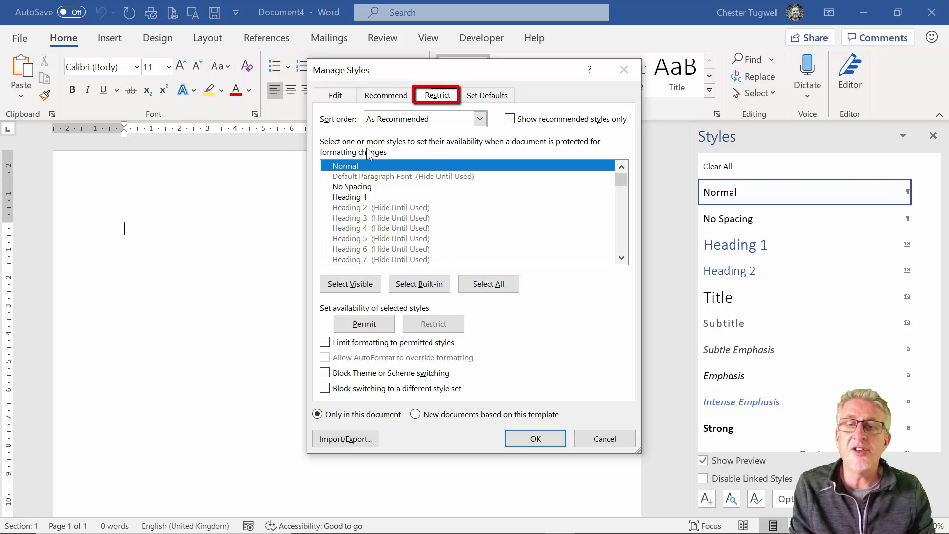
left_click(497, 289)
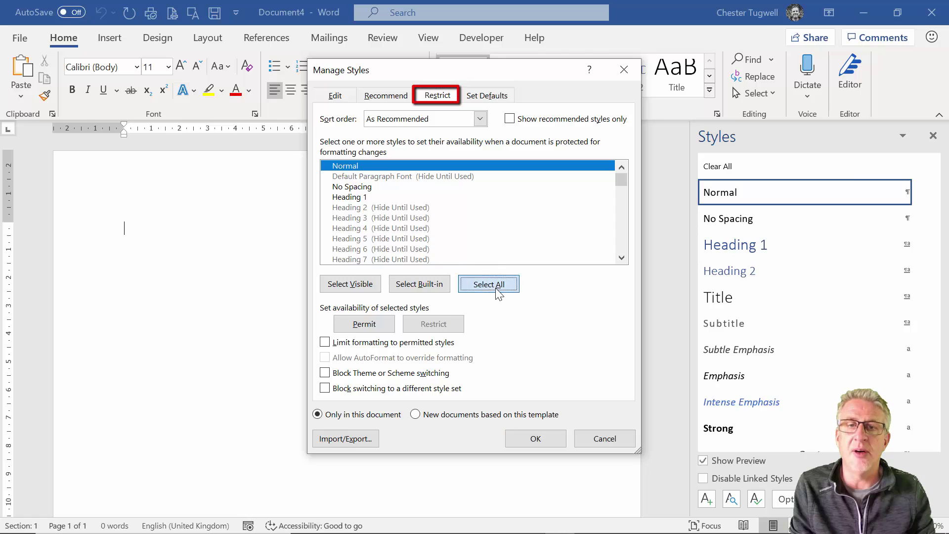
left_click(419, 325)
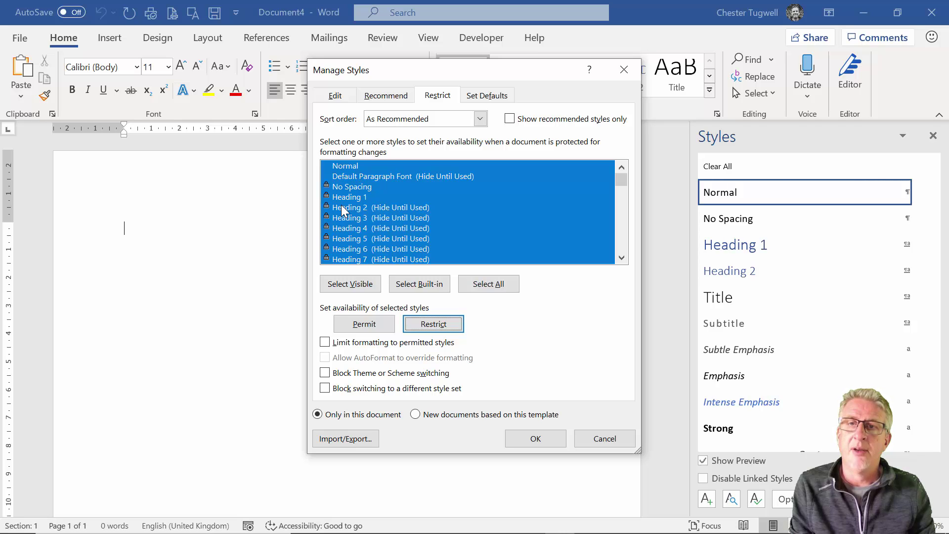
Permit Heading 1 and Heading 2, then tick Limit formatting to permitted styles
left_click(348, 169)
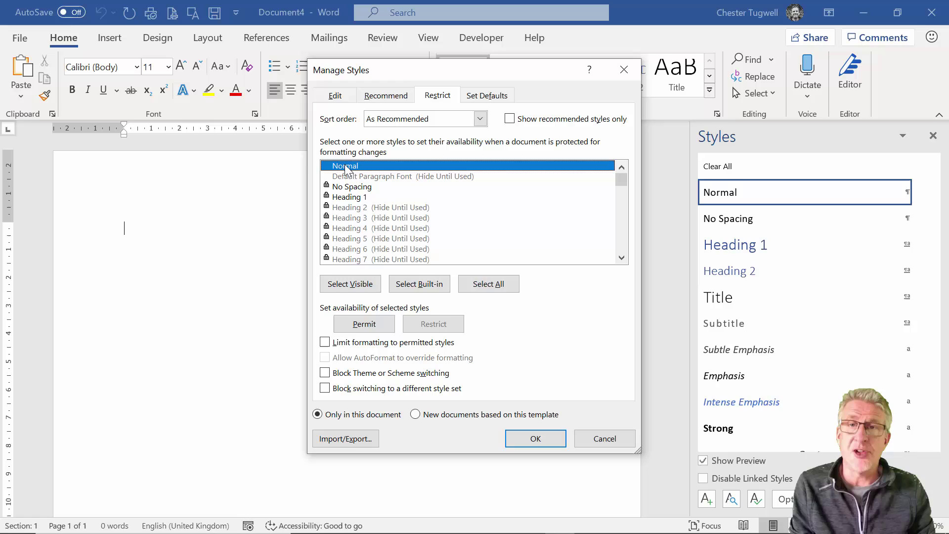
left_click(345, 198)
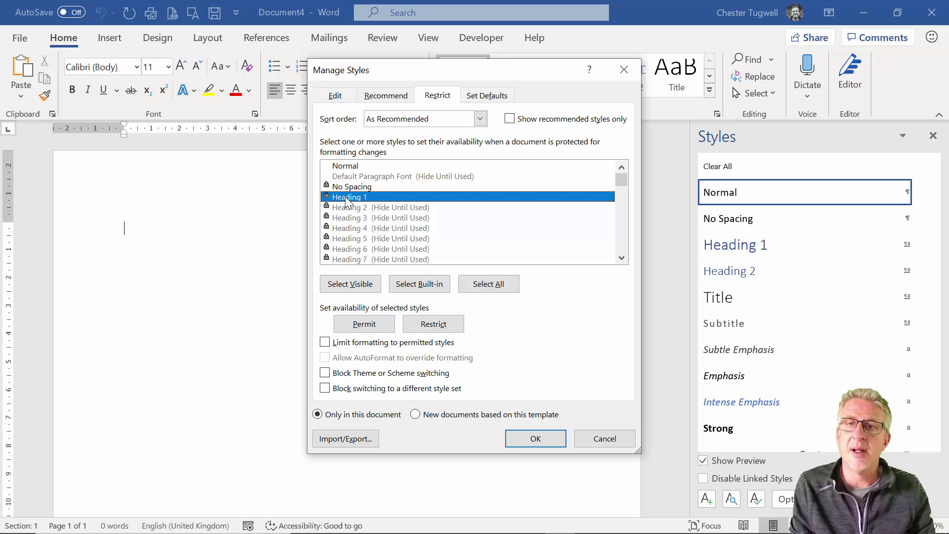
left_click(378, 328)
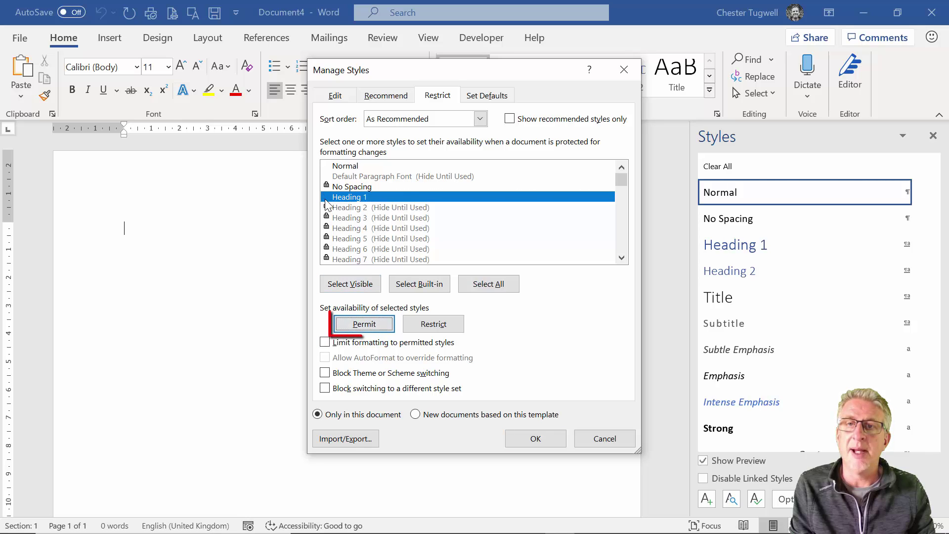
left_click(342, 206)
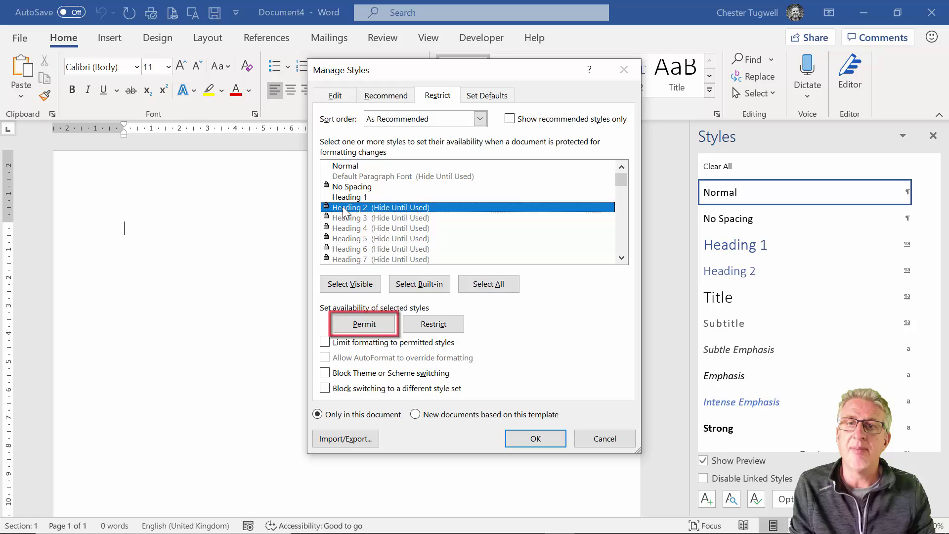
left_click(387, 326)
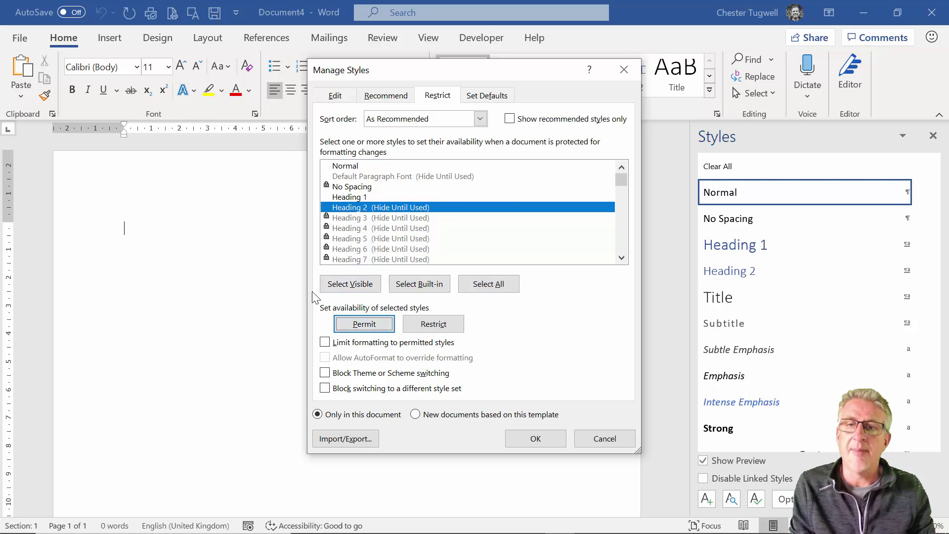
left_click(325, 343)
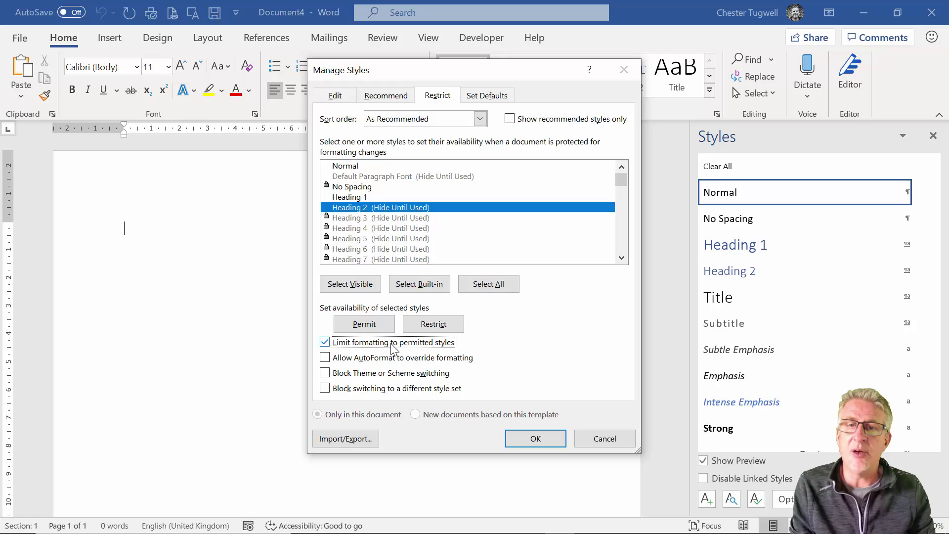
Block theme and style-set switching, then enforce protection with a confirmed password
left_click(324, 373)
left_click(326, 388)
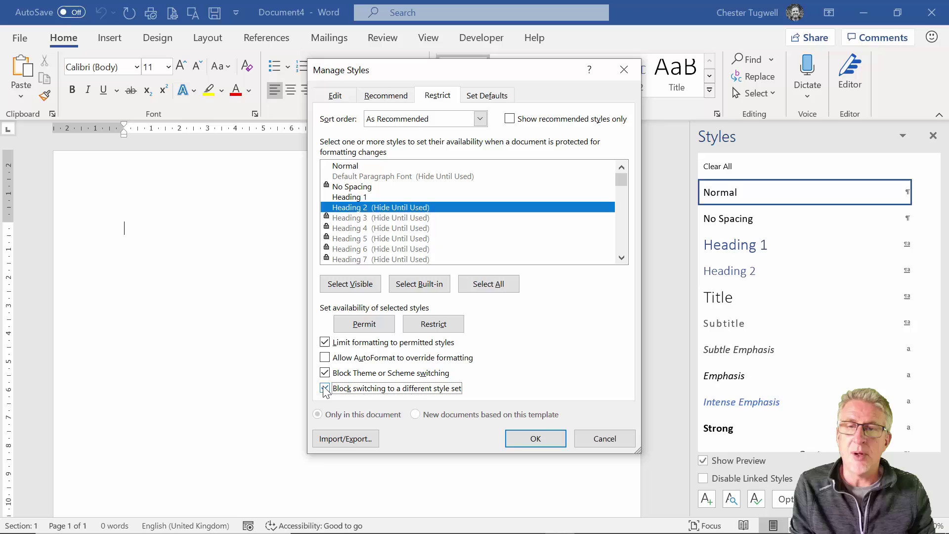
left_click(531, 438)
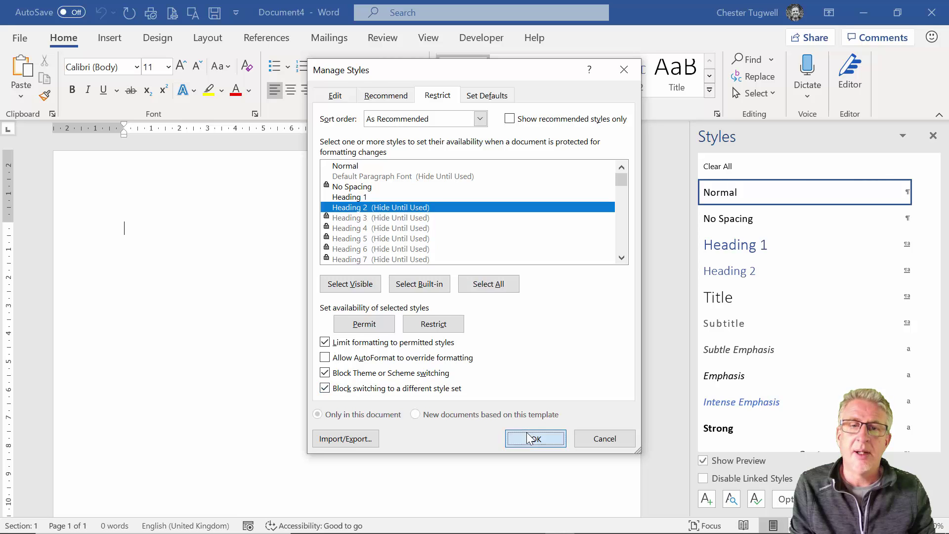
type("ab")
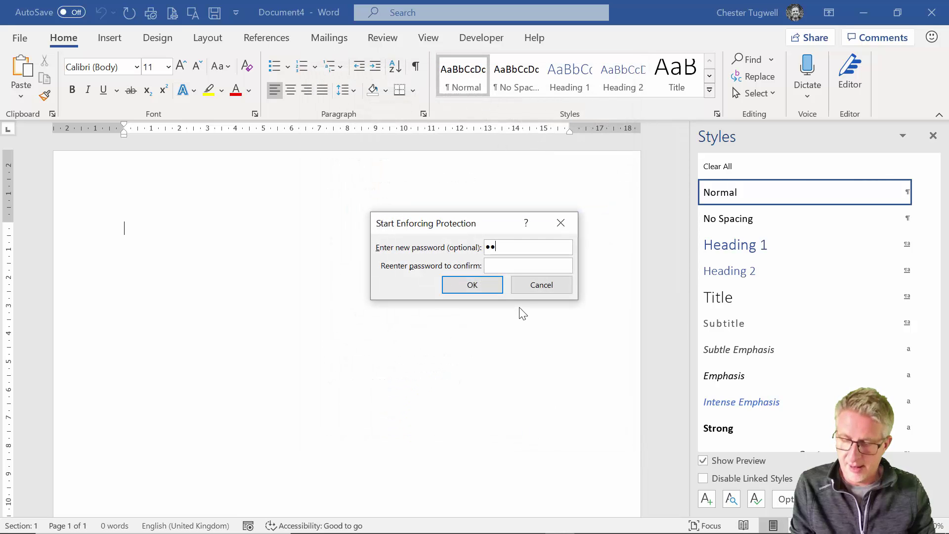
type("c")
left_click(504, 266)
type("abc")
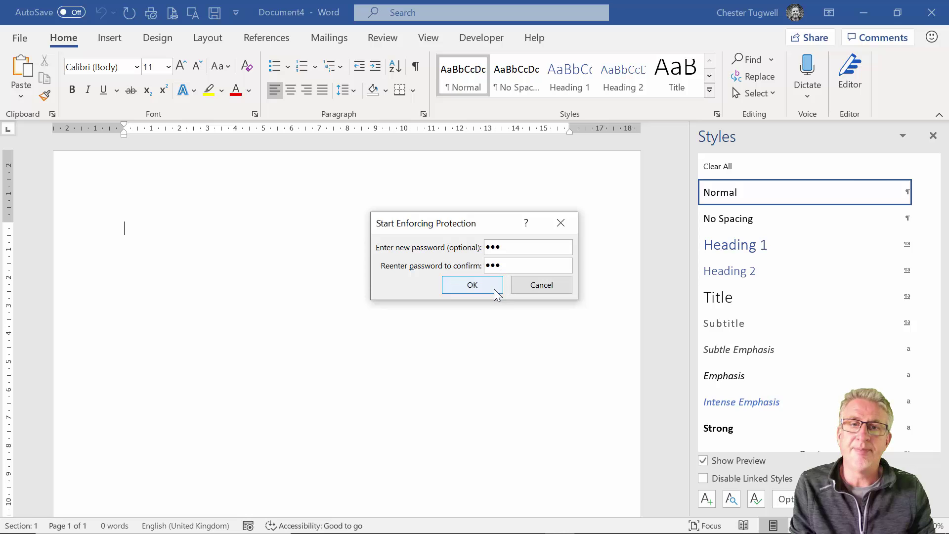
left_click(494, 289)
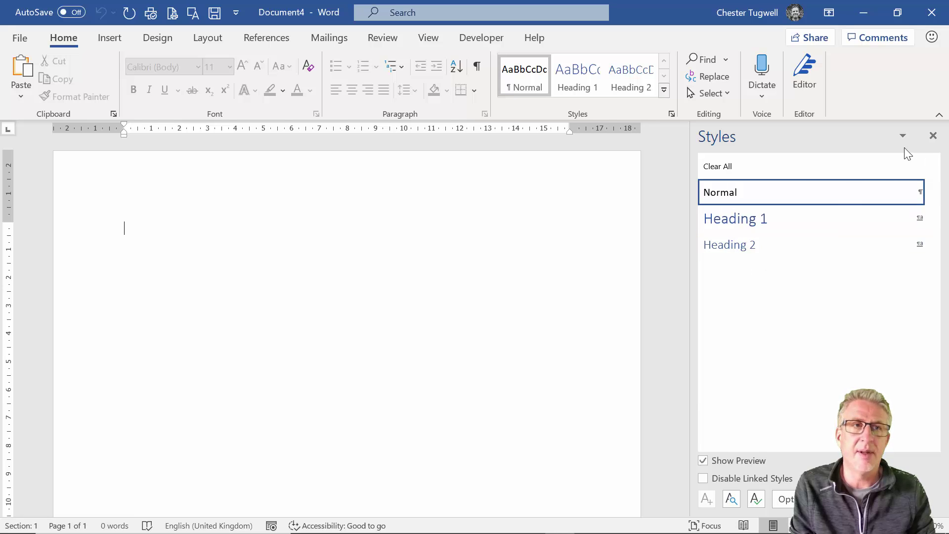
left_click(932, 135)
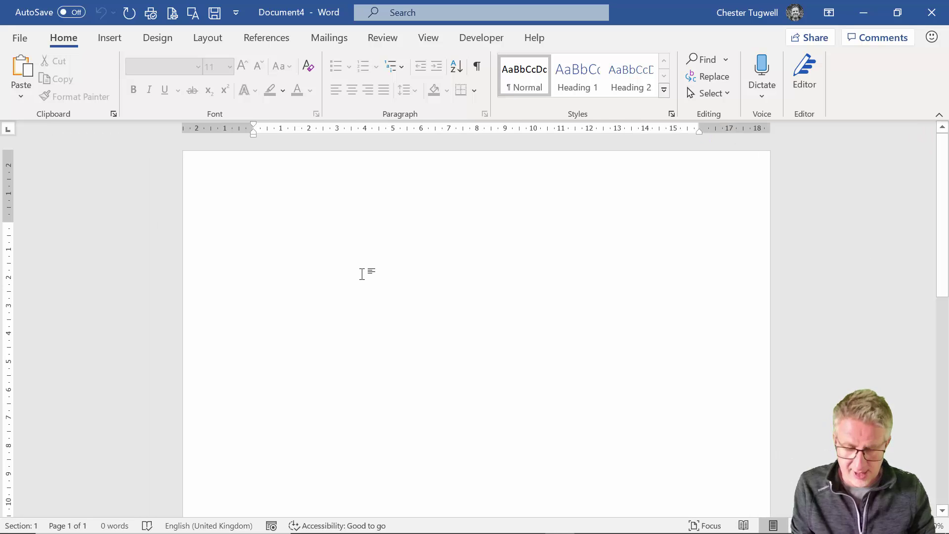
Create a new document with a 'Heading 1' line in Heading 1 style
key("ctrl+n")
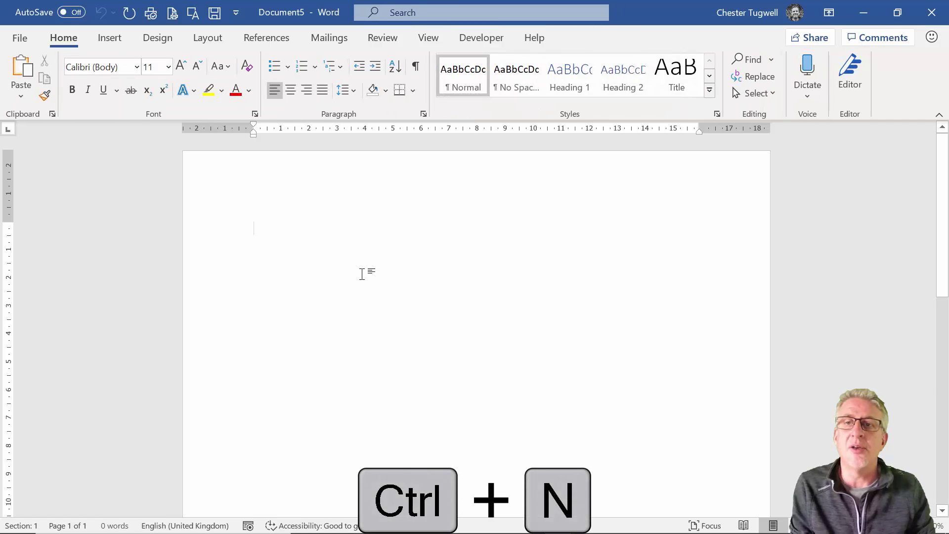
type("Head")
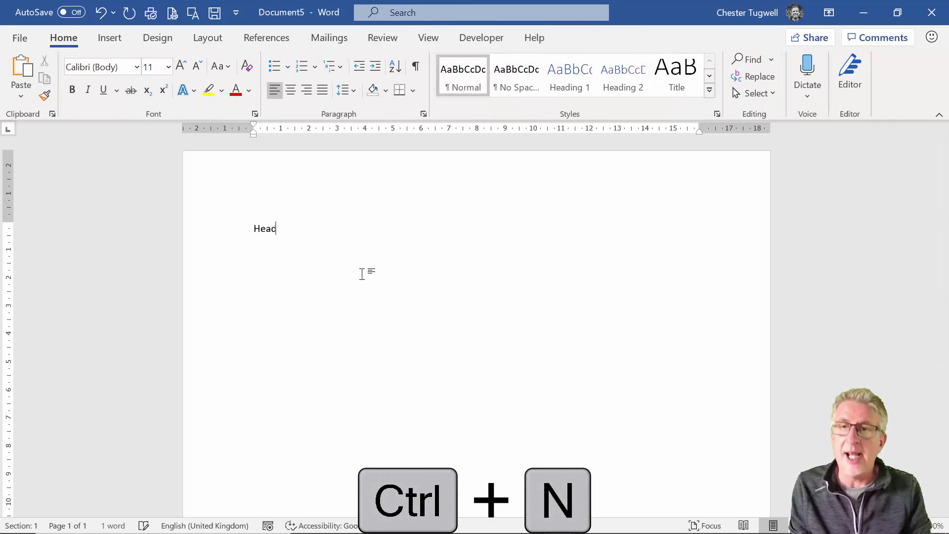
type("ing 1")
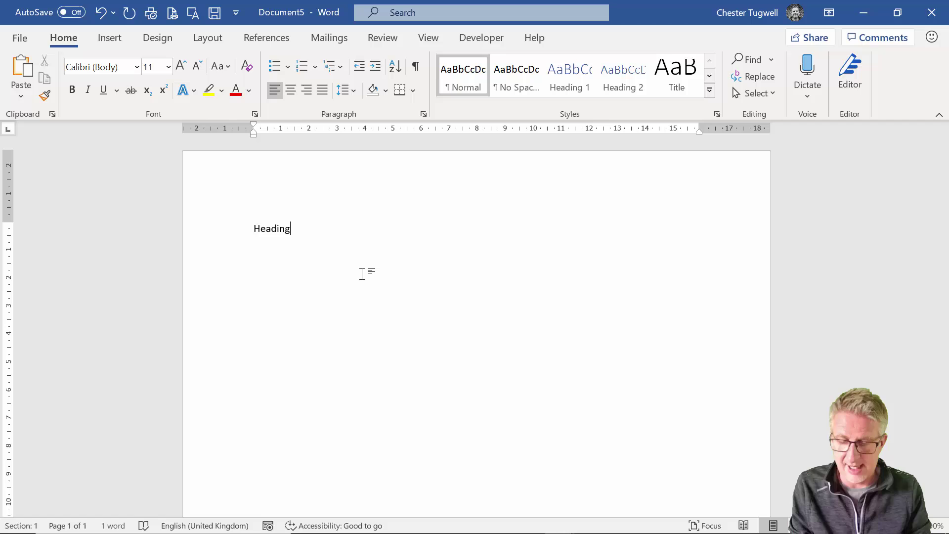
left_click(570, 74)
key("Return")
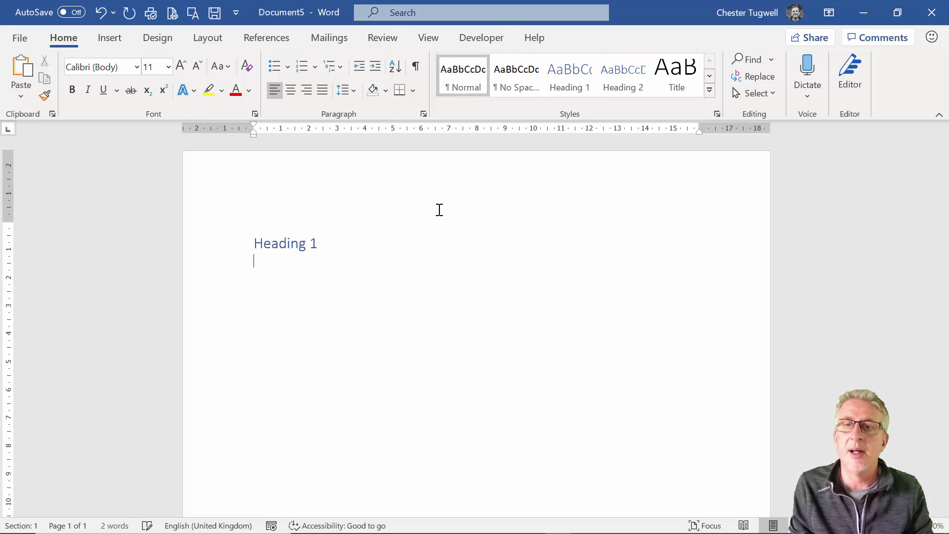
Add the second and third lines styled as Heading 2 and Heading 3
left_click(716, 113)
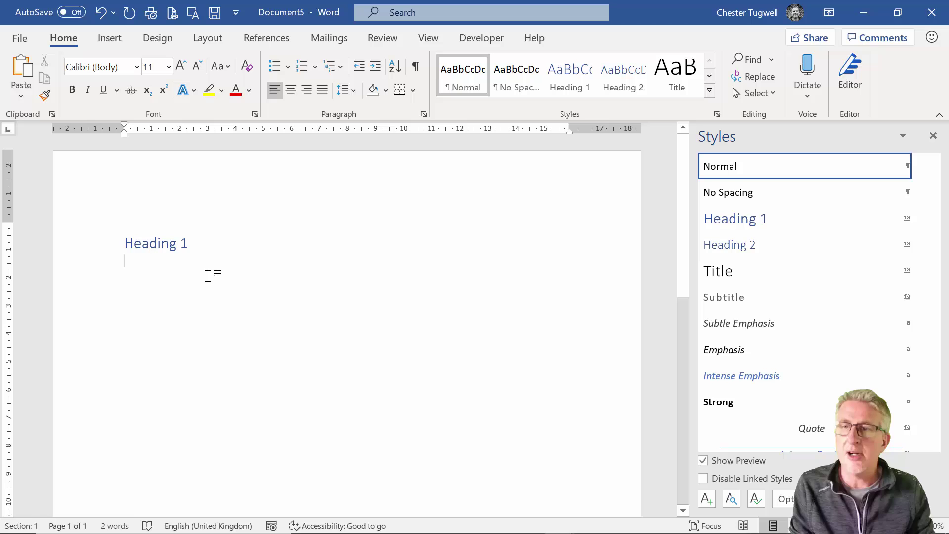
type("Heading 2")
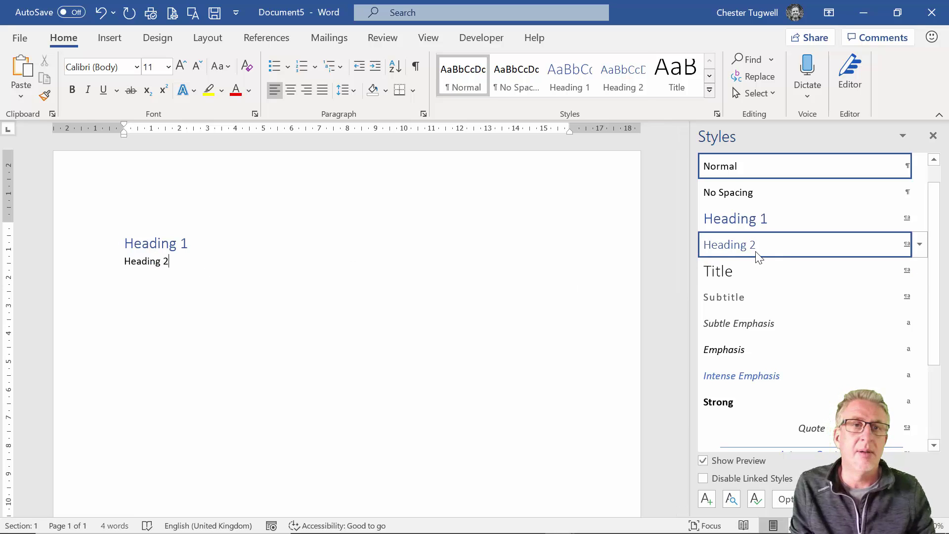
left_click(755, 246)
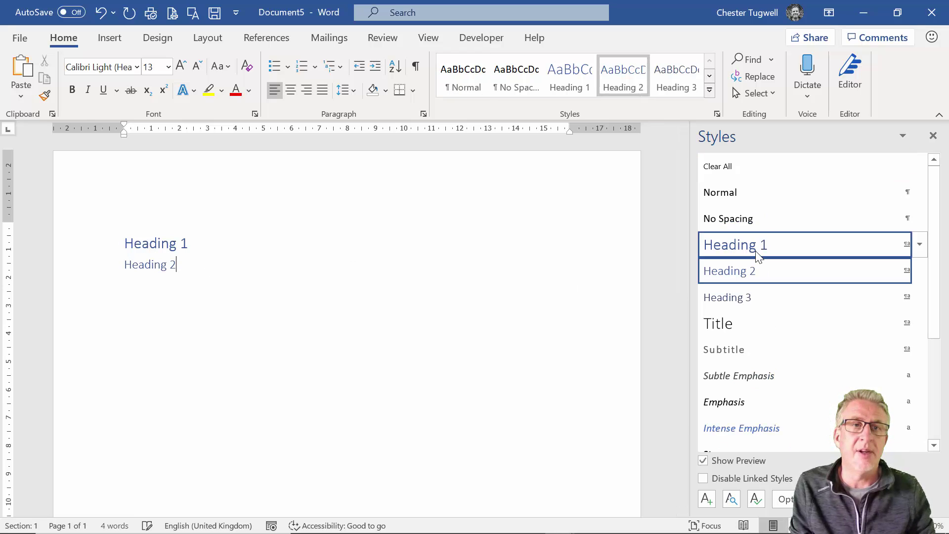
key("Return")
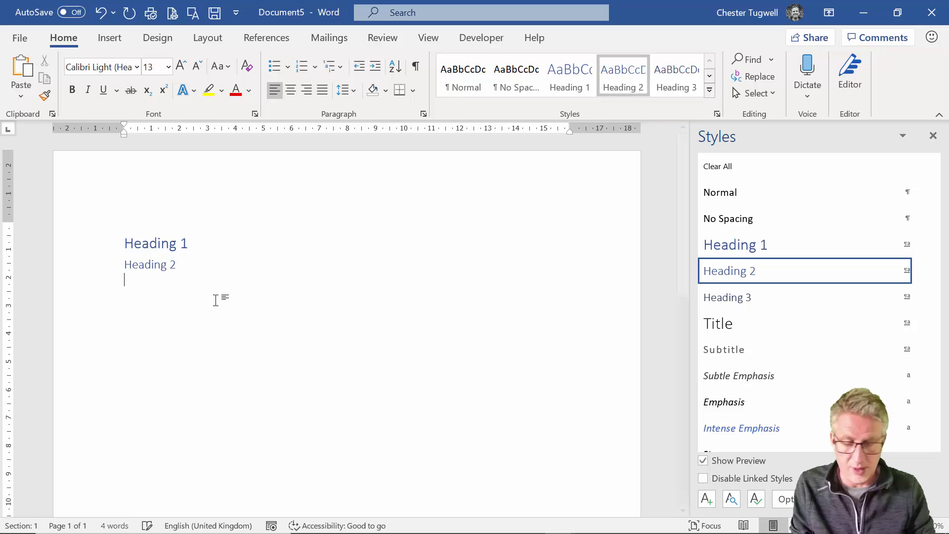
type("Heading 3")
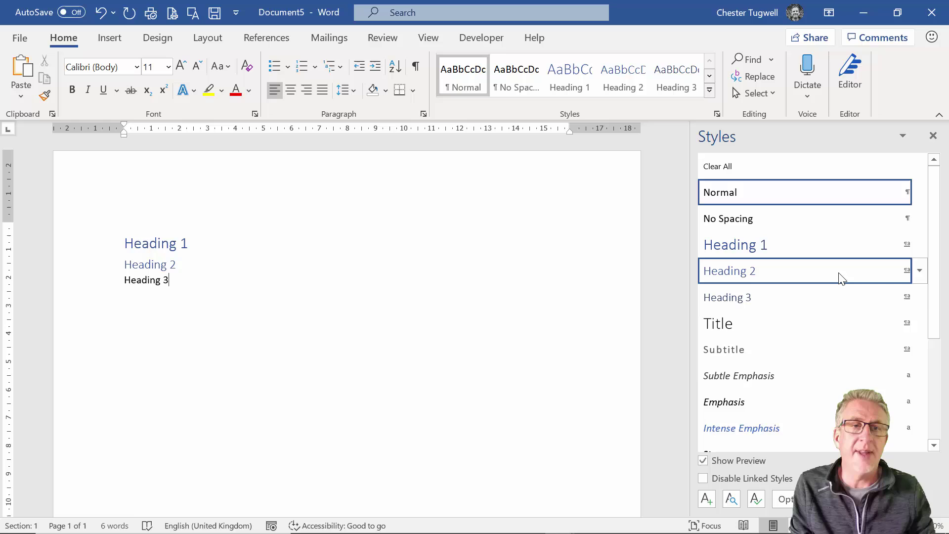
left_click(791, 303)
Select and copy all three heading lines
mouse_move(134, 283)
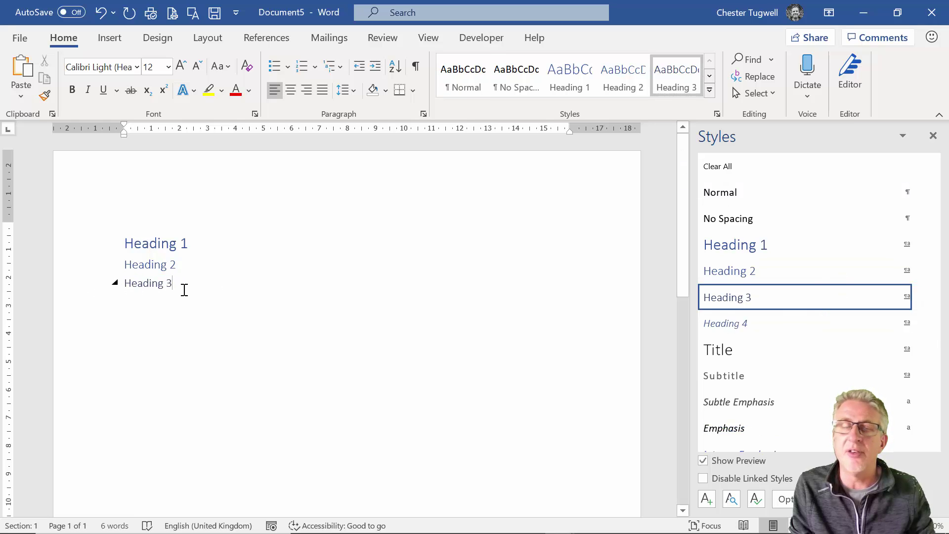
triple_click(113, 228)
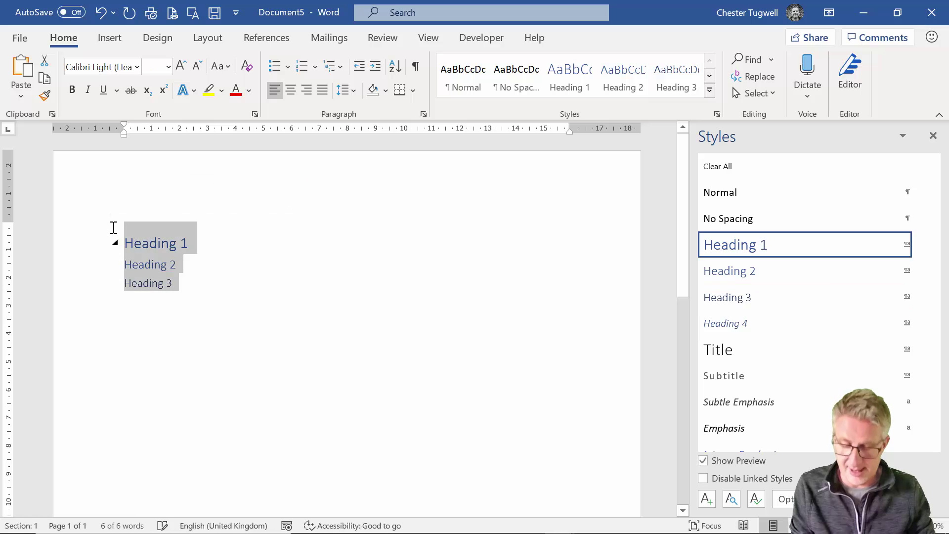
key("ctrl+c")
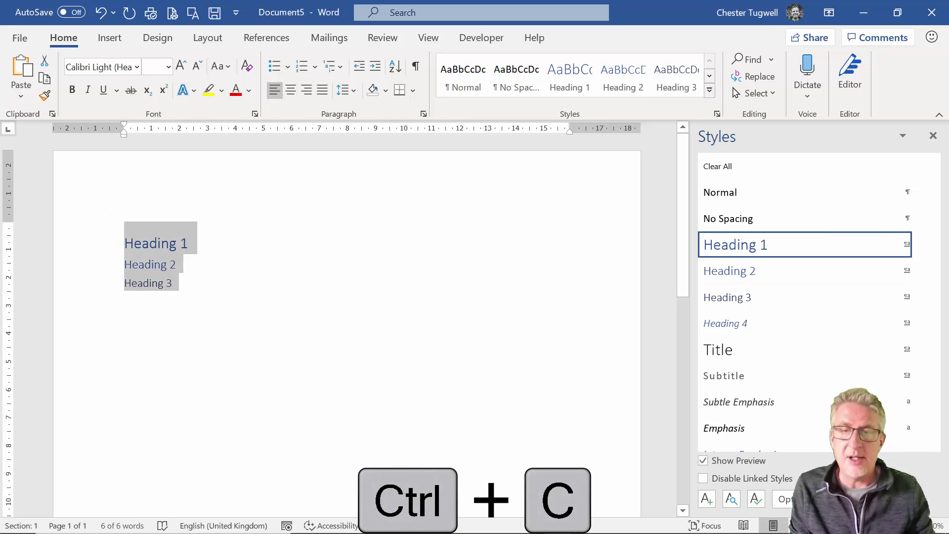
mouse_move(445, 531)
left_click(556, 519)
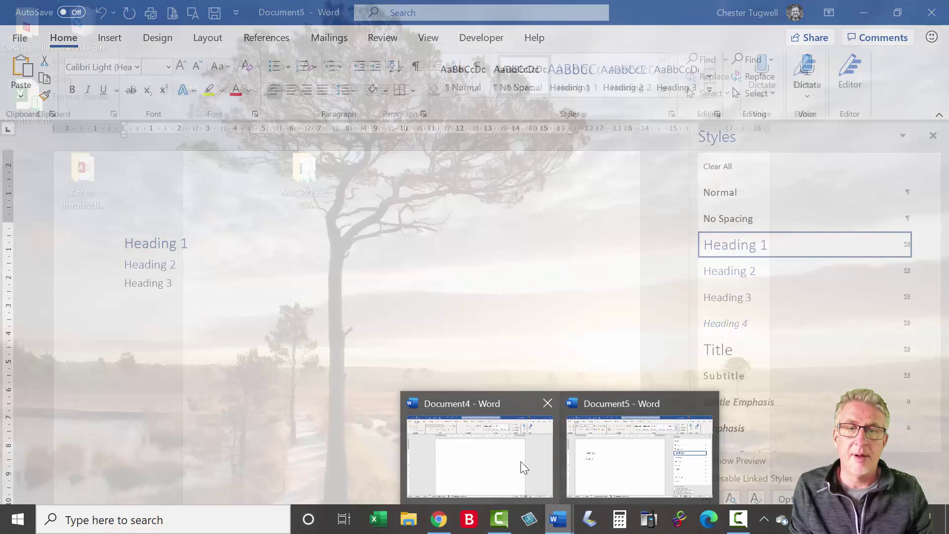
Paste the headings into Document4 and check each line's style, finding Heading 3 shown as Normal
left_click(521, 462)
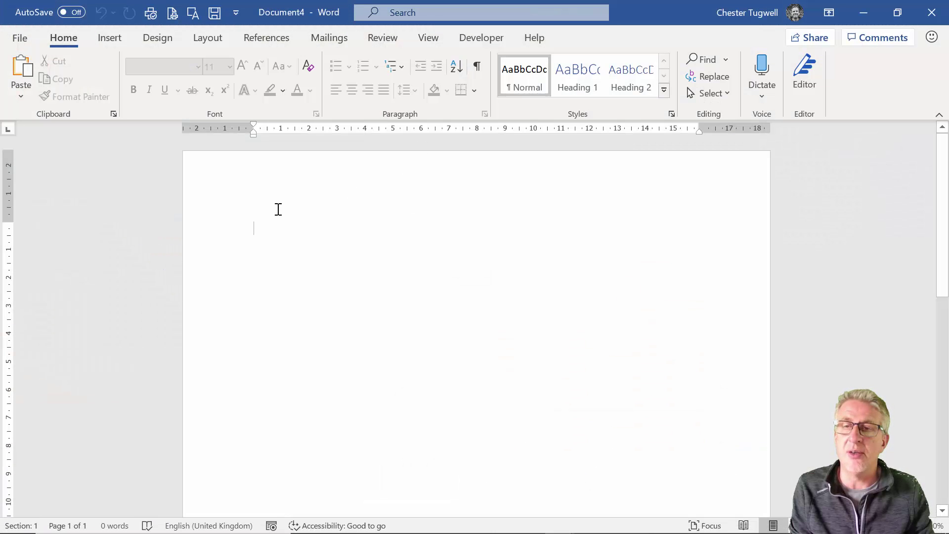
key("ctrl+v")
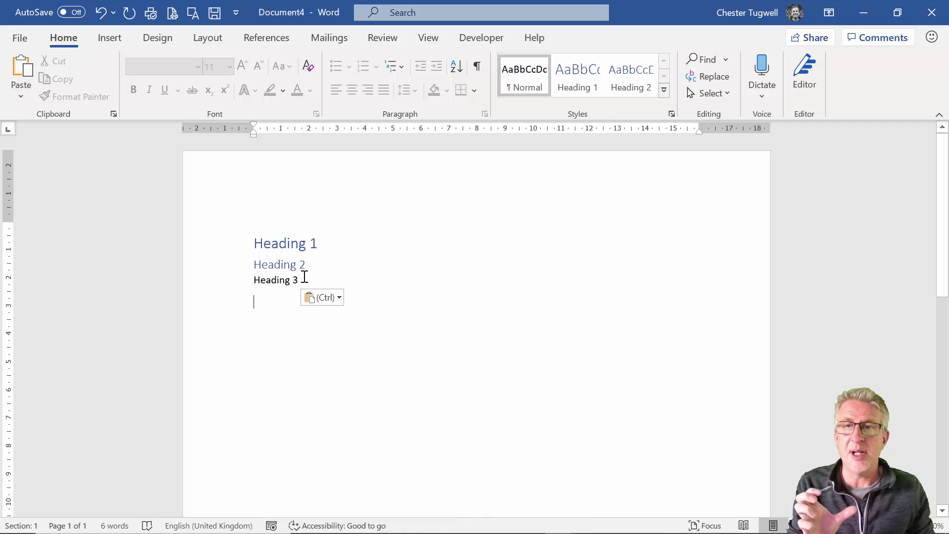
left_click(291, 243)
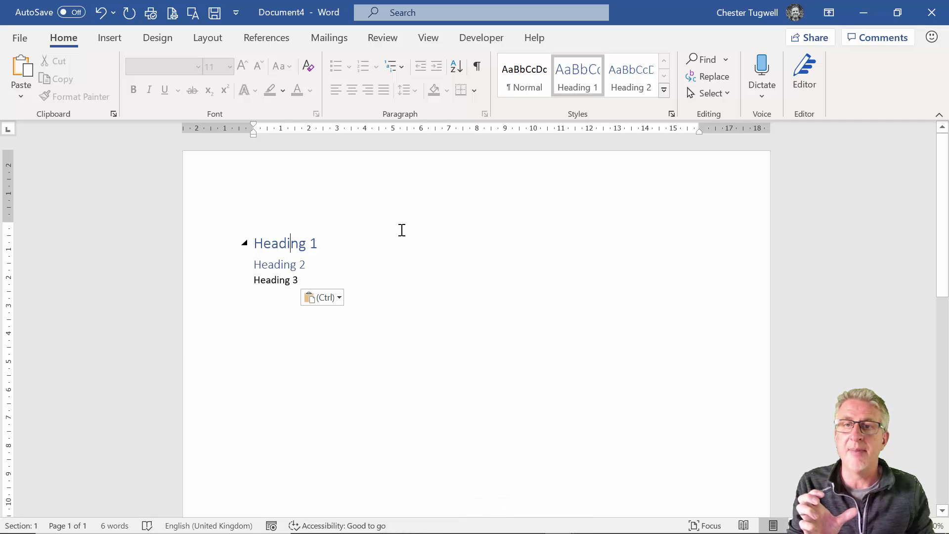
left_click(295, 263)
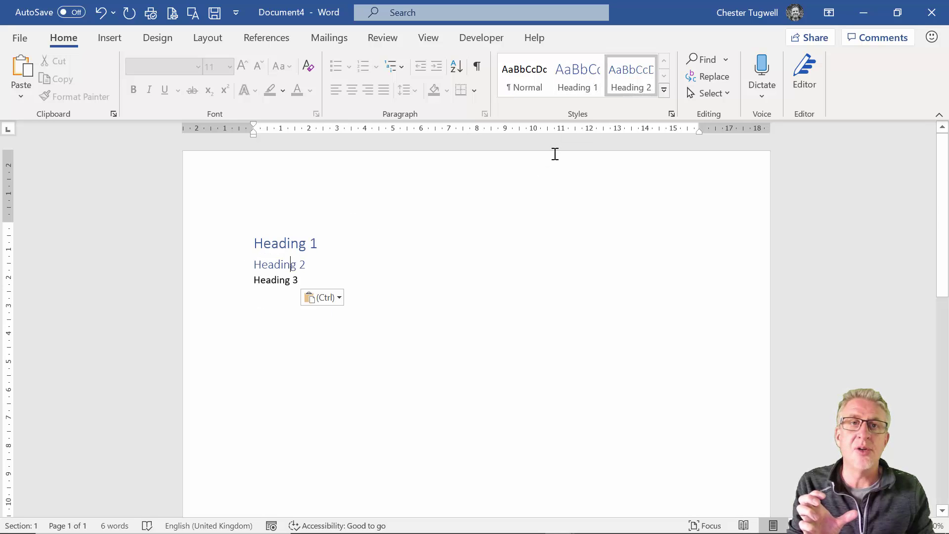
left_click(281, 281)
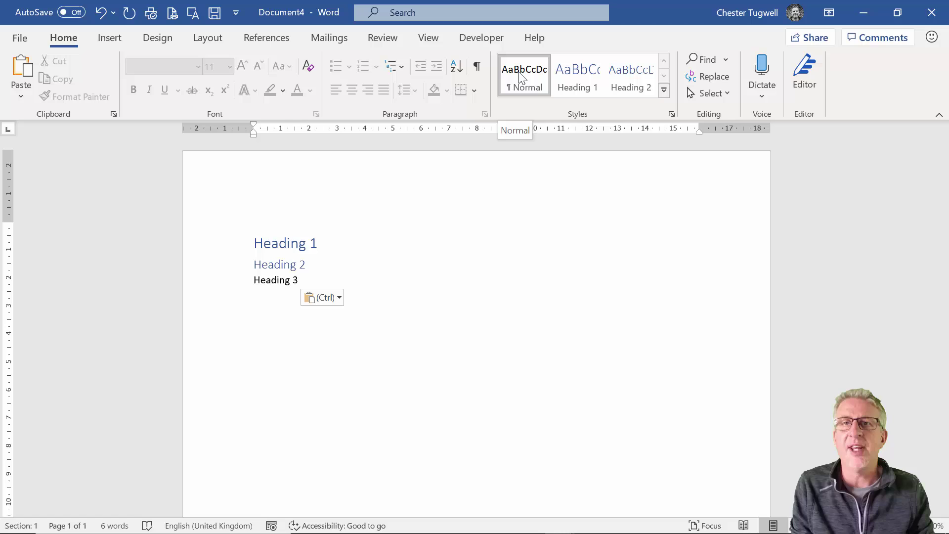
Stop protection on Document4 from Review > Restrict Editing by entering the password
left_click(380, 40)
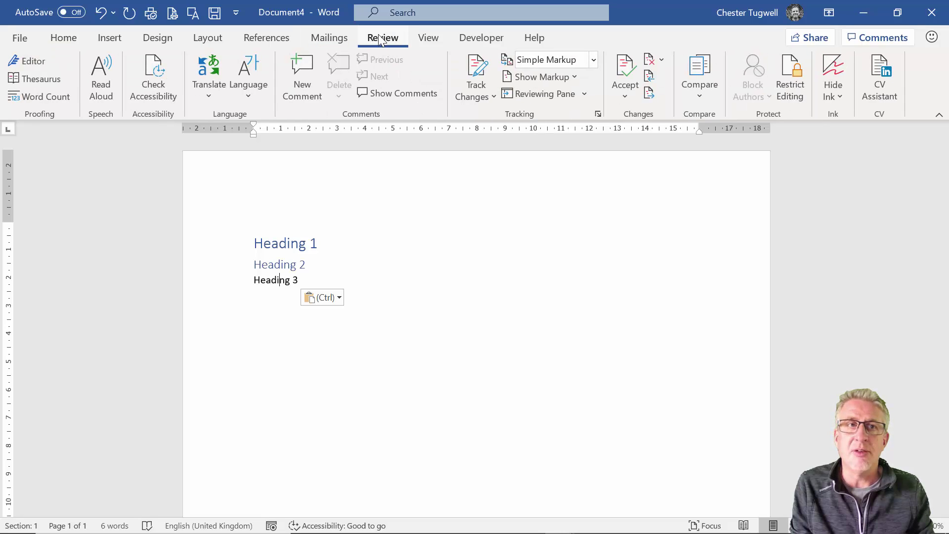
left_click(785, 81)
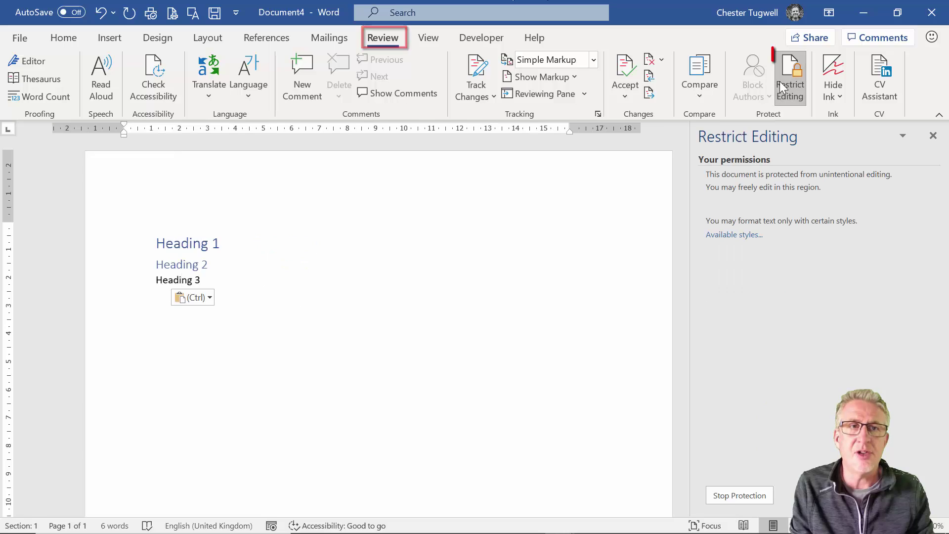
left_click(737, 496)
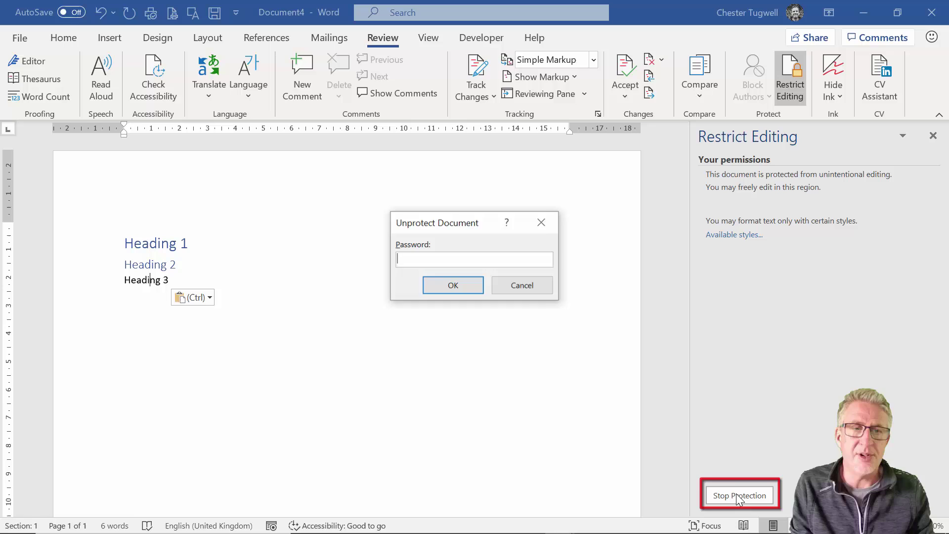
type("***")
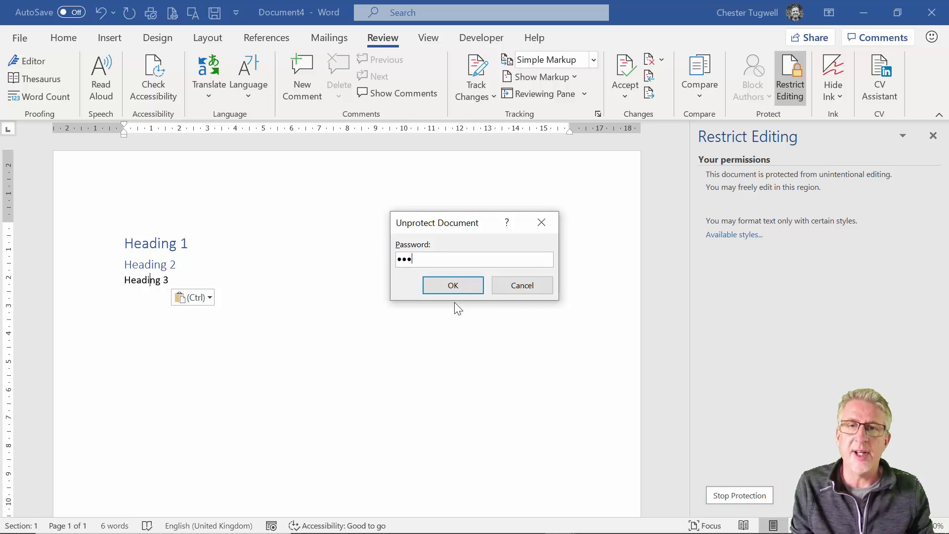
left_click(452, 287)
left_click(63, 37)
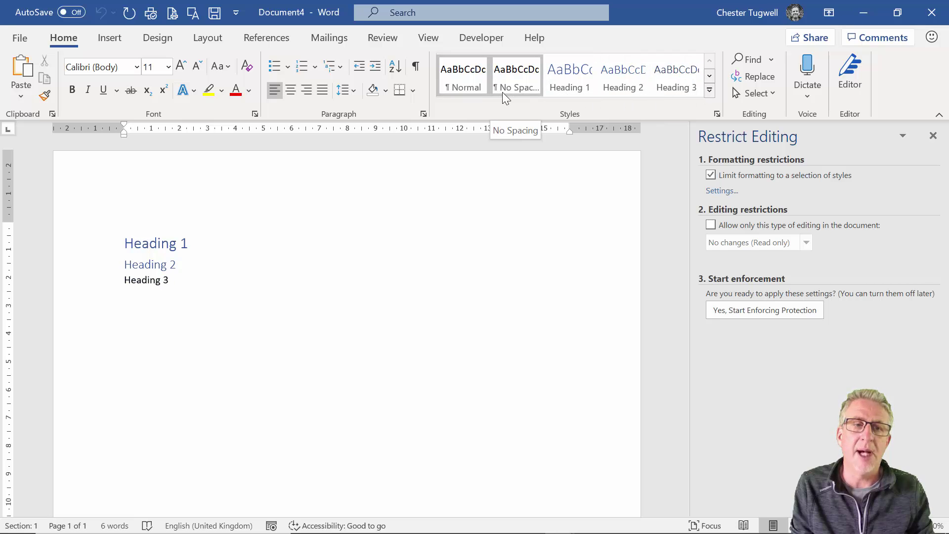
Start enforcing Document4's style protection again with a confirmed password
left_click(767, 311)
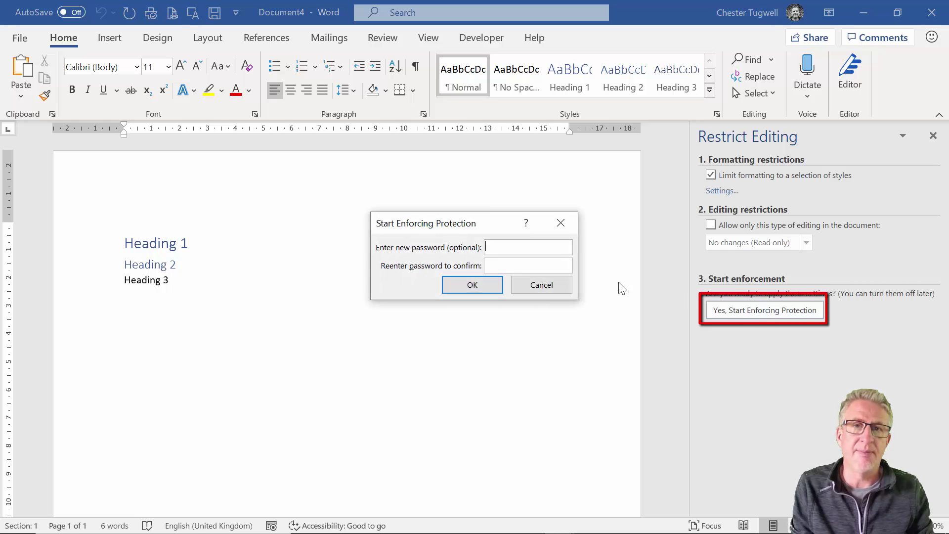
type("abc")
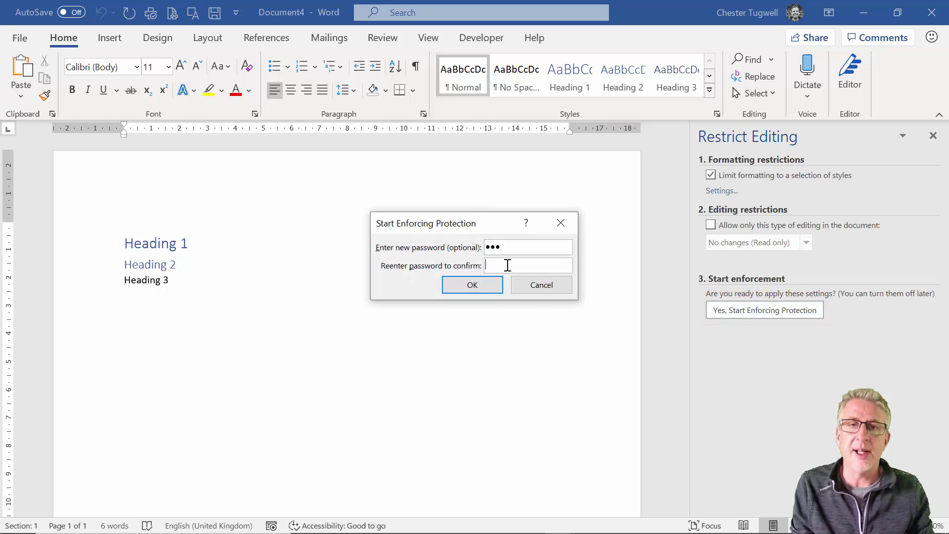
type("abc")
left_click(485, 285)
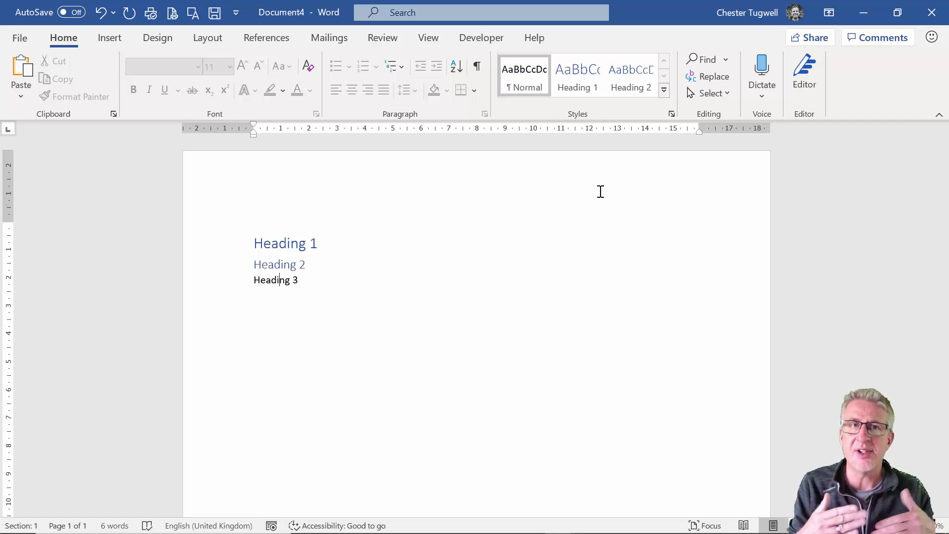
Permit Heading 3 on the Manage Styles Restrict tab and confirm
left_click(672, 114)
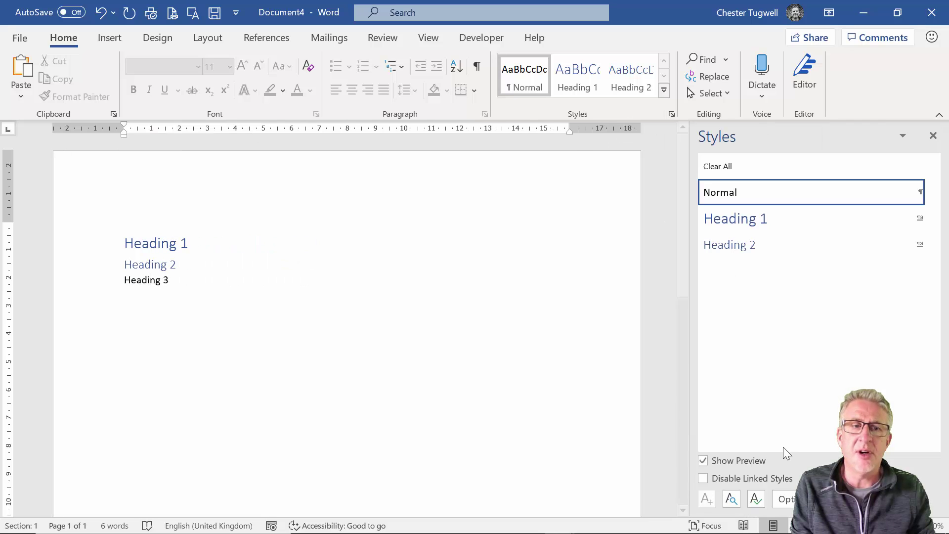
left_click(756, 499)
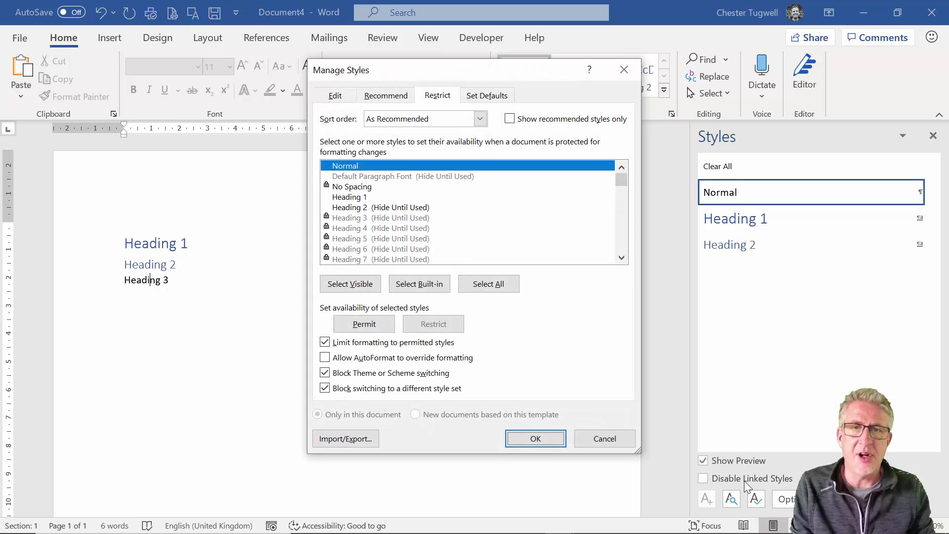
left_click(361, 219)
left_click(366, 324)
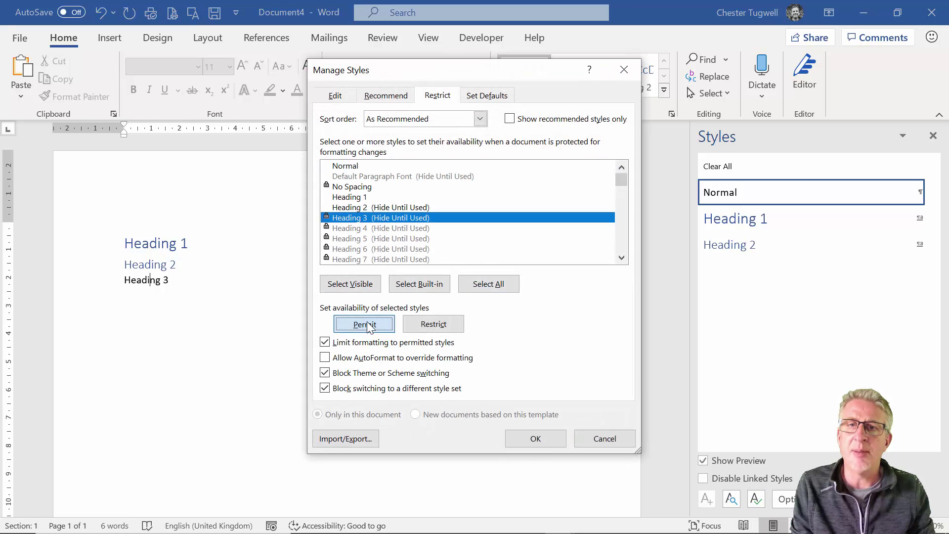
left_click(535, 439)
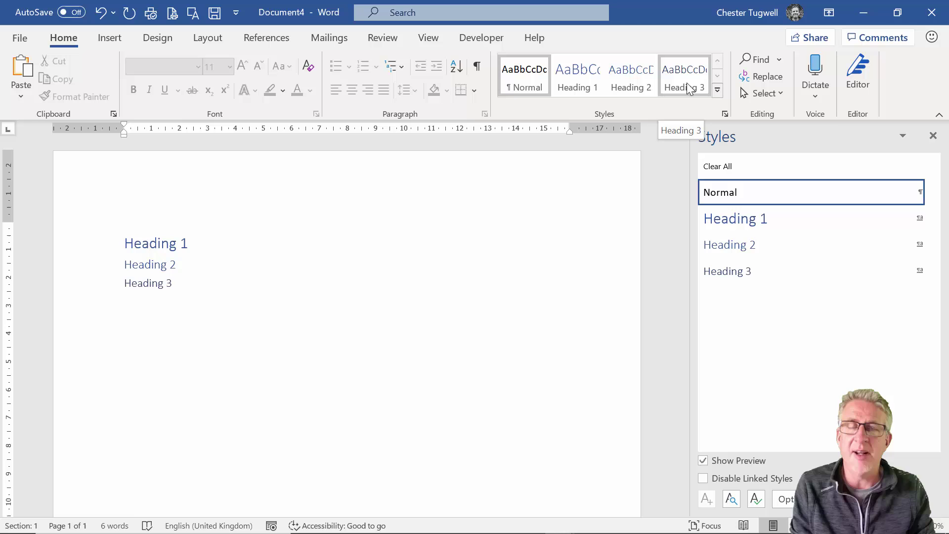
Style the third line as Heading 3, then reopen Manage Styles to review restrictions
left_click(99, 282)
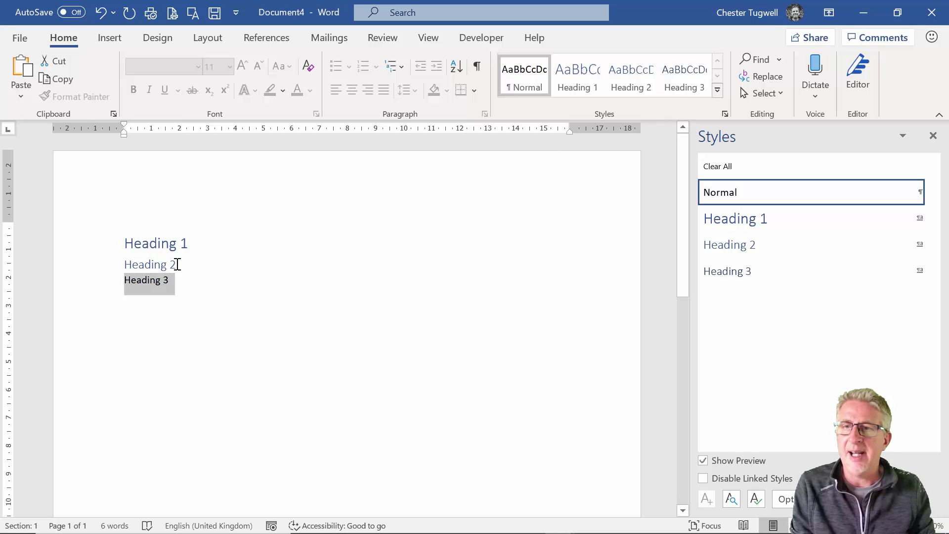
left_click(675, 83)
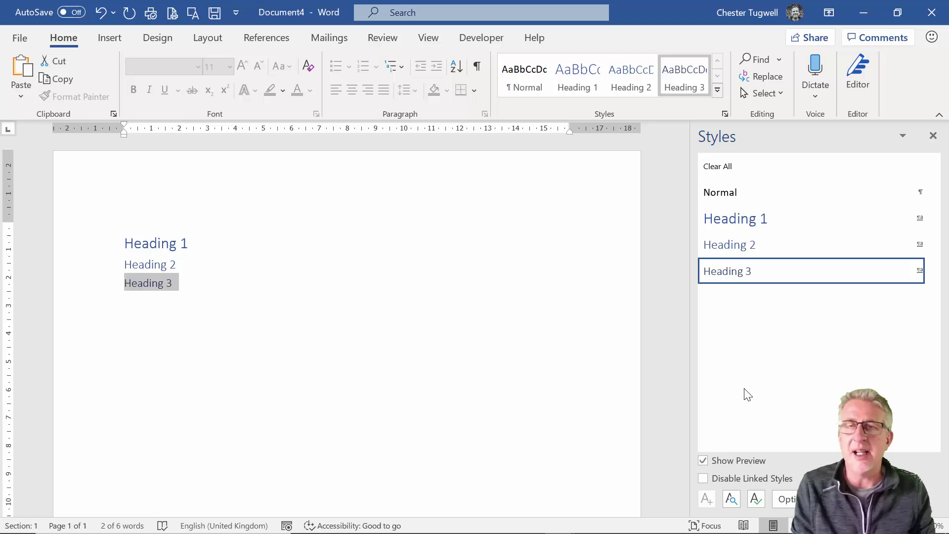
left_click(756, 499)
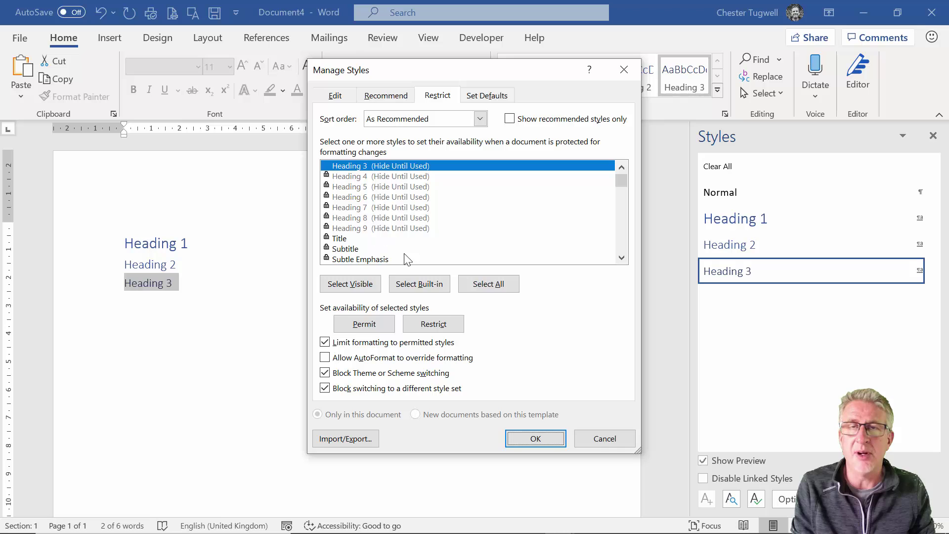
left_click(612, 440)
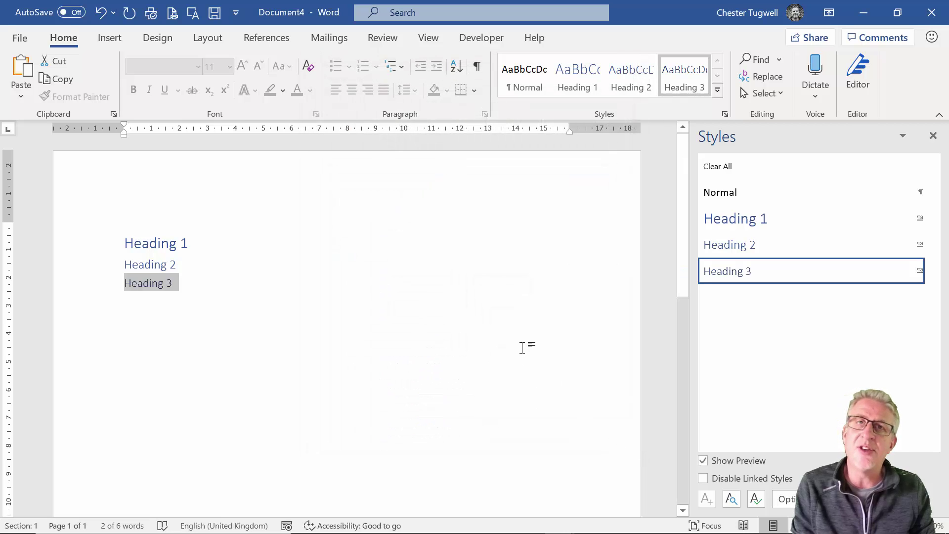